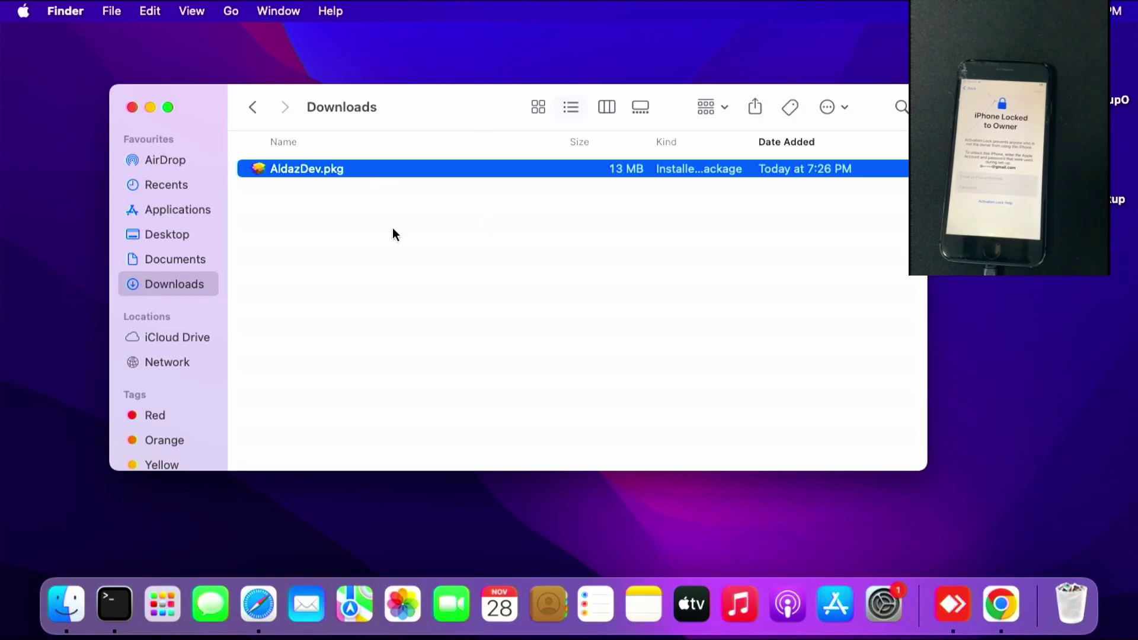
Clear the extended attributes from AldazDev.pkg in Terminal with xattr -cr.
left_click(114, 604)
mouse_move(268, 36)
left_mouse_down()
mouse_move(559, 82)
mouse_move(876, 95)
mouse_move(900, 107)
left_mouse_up()
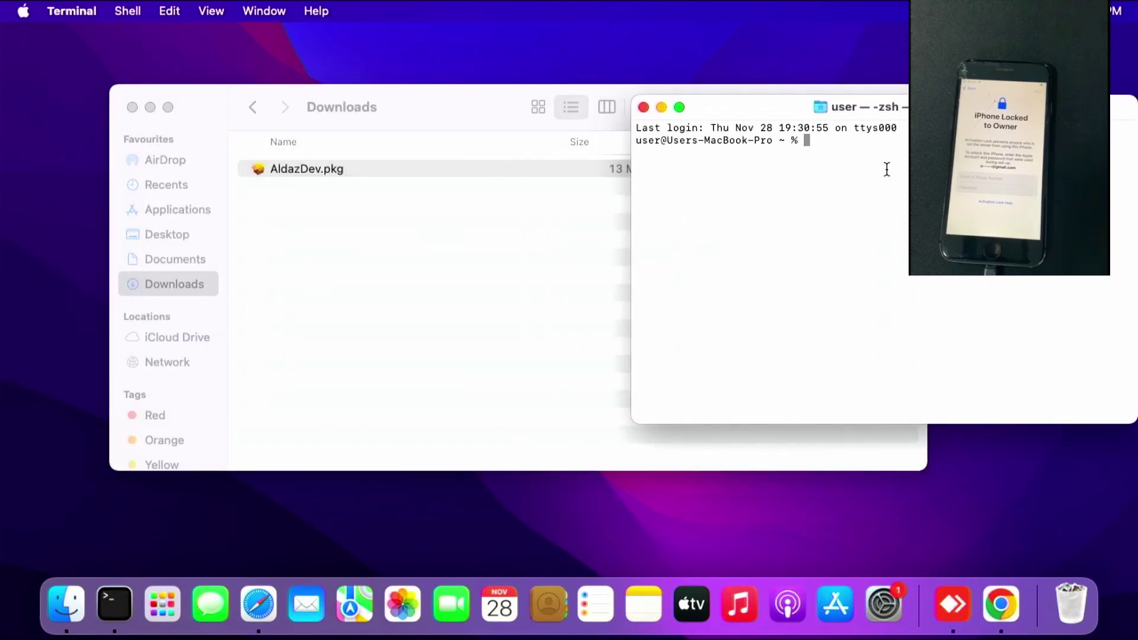
type("xattr ")
type("-cr")
mouse_move(276, 169)
left_mouse_down()
mouse_move(630, 185)
mouse_move(960, 225)
mouse_move(972, 237)
left_mouse_up()
key("Return")
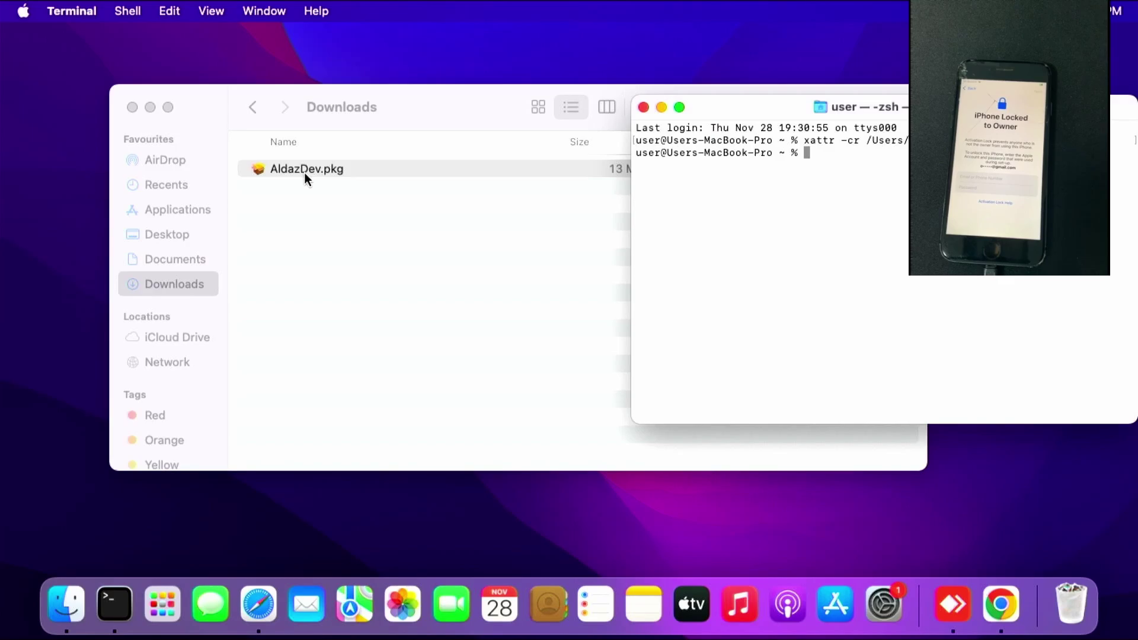
Install AldazDev on Macintosh HD, authorising with the admin password, and close the installer.
double_click(304, 169)
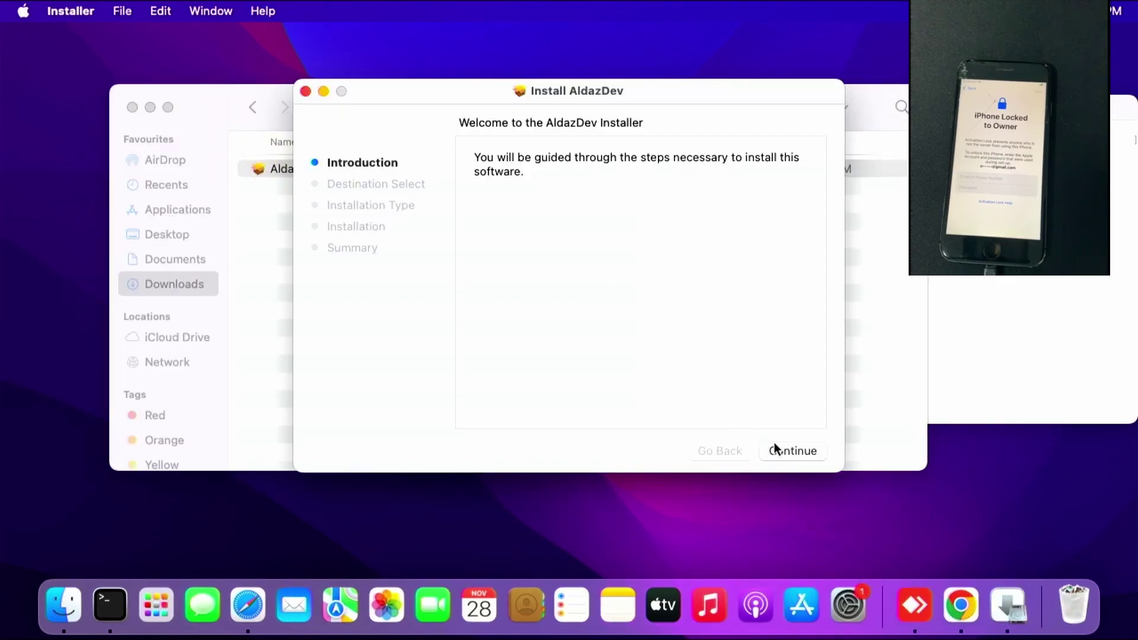
left_click(783, 450)
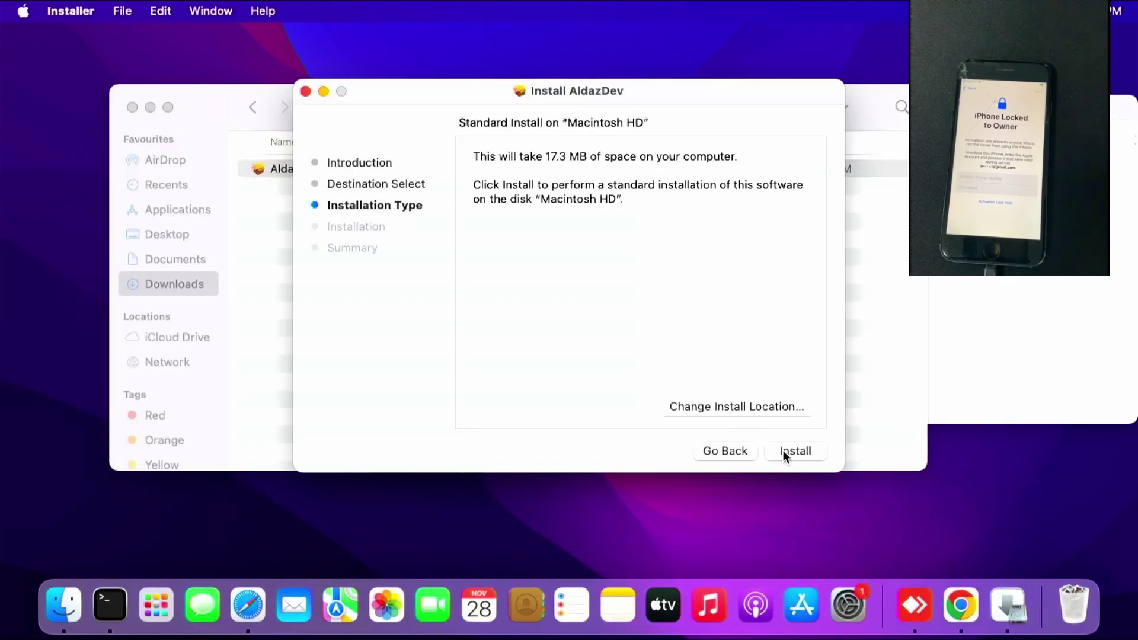
left_click(784, 450)
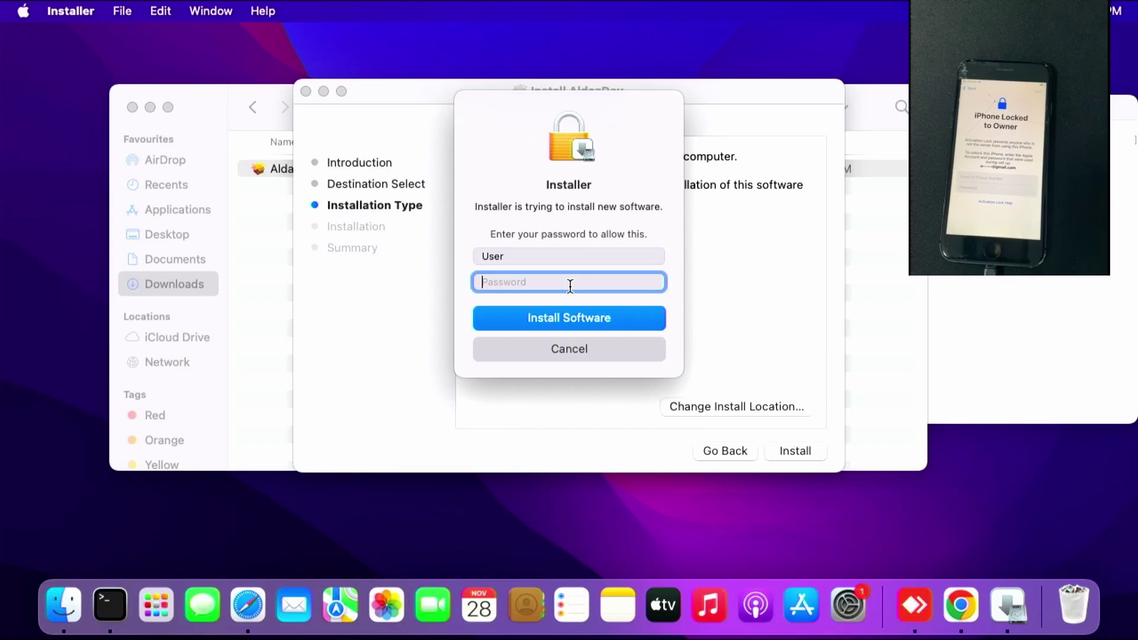
key("Return")
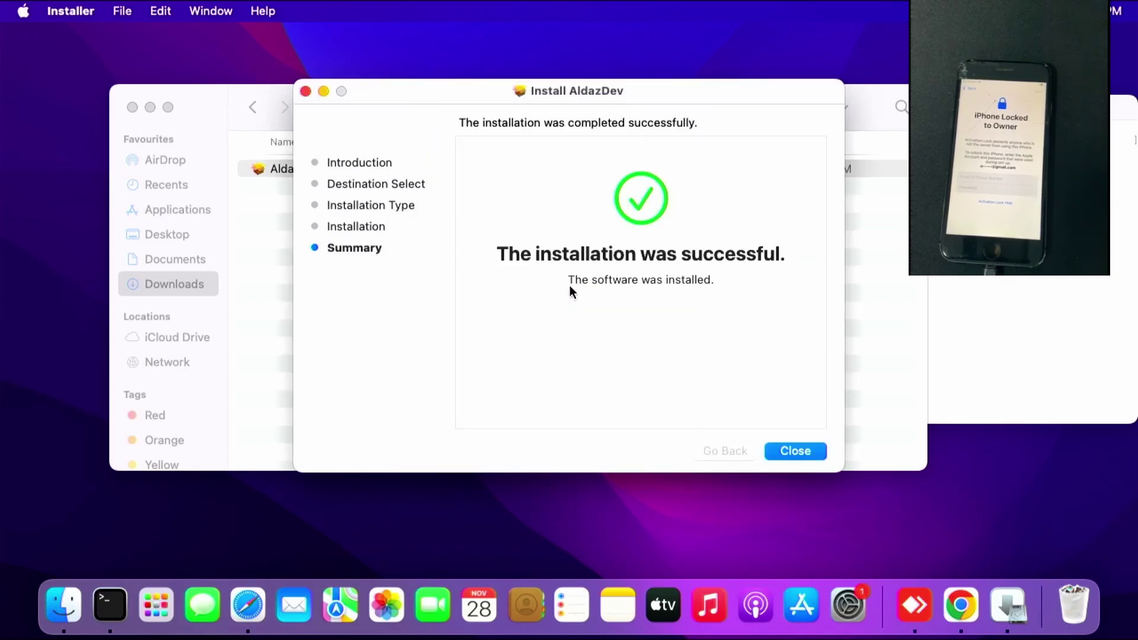
left_click(799, 449)
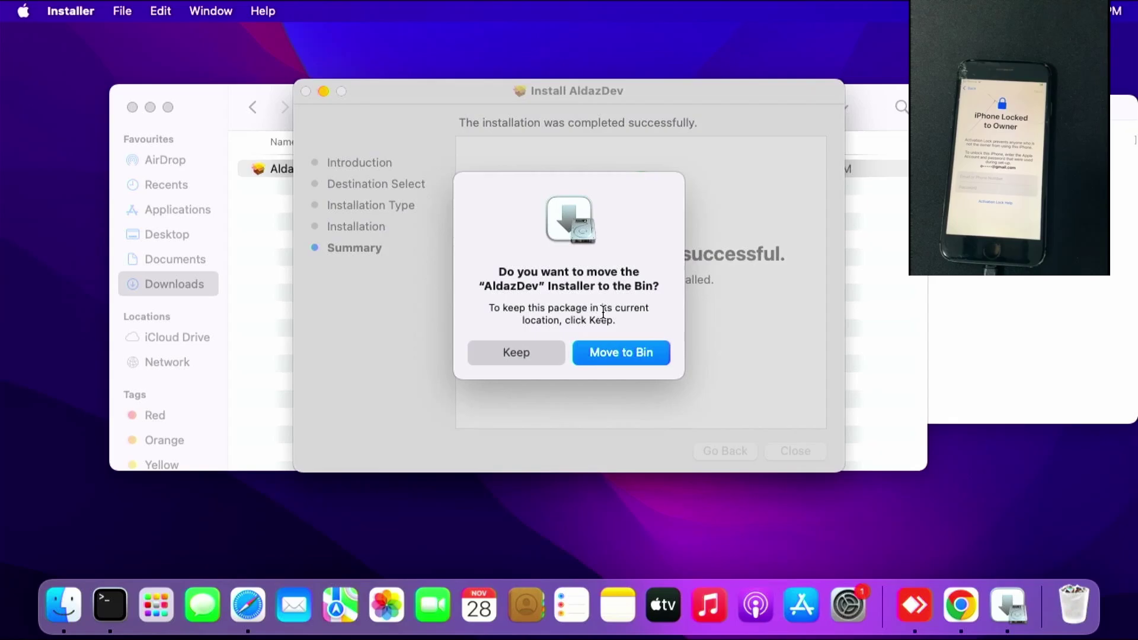
Keep the installer package and launch AldazDev from the Applications folder.
left_click(517, 352)
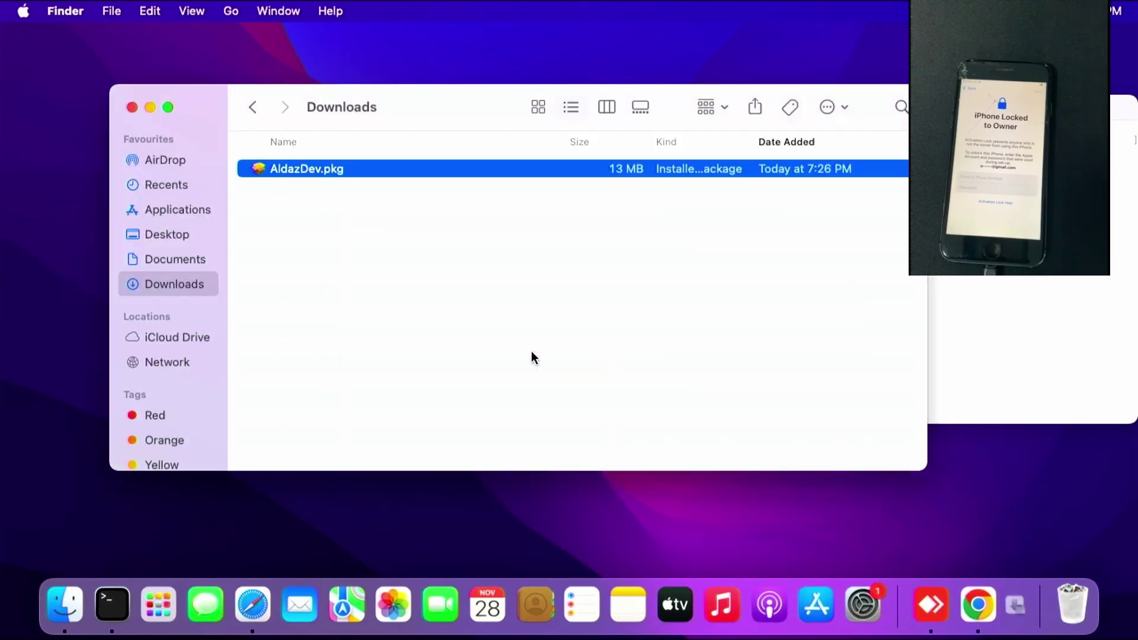
left_click(176, 212)
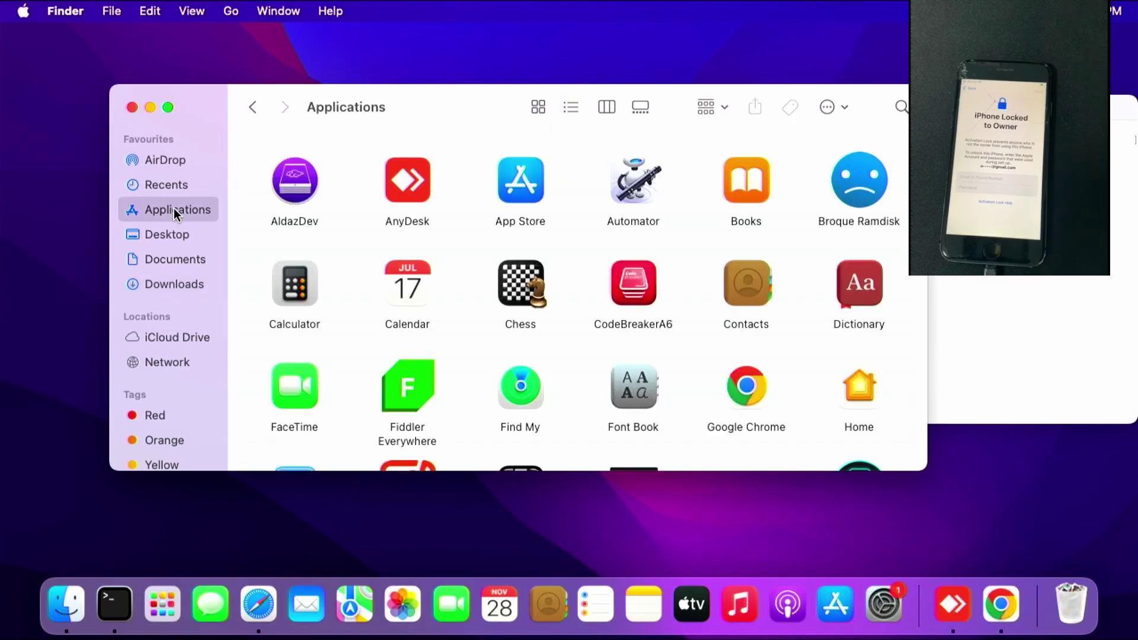
double_click(295, 179)
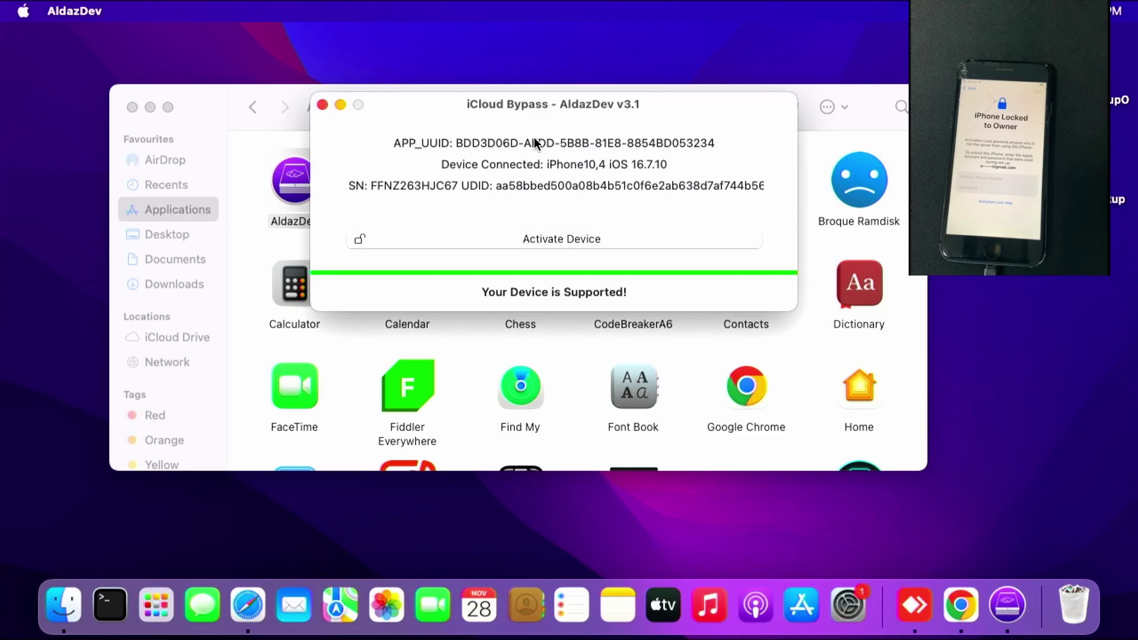
Start the first activation of the connected iPhone with Activate Device.
left_click(579, 239)
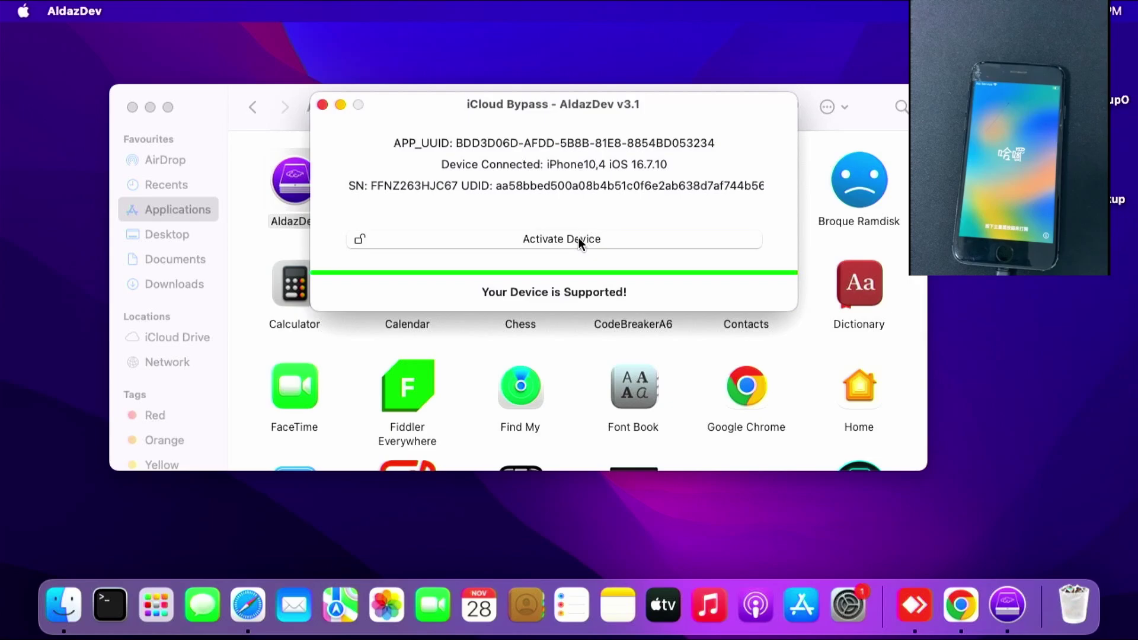
Run Activate Device a second time on the connected iPhone.
left_click(578, 239)
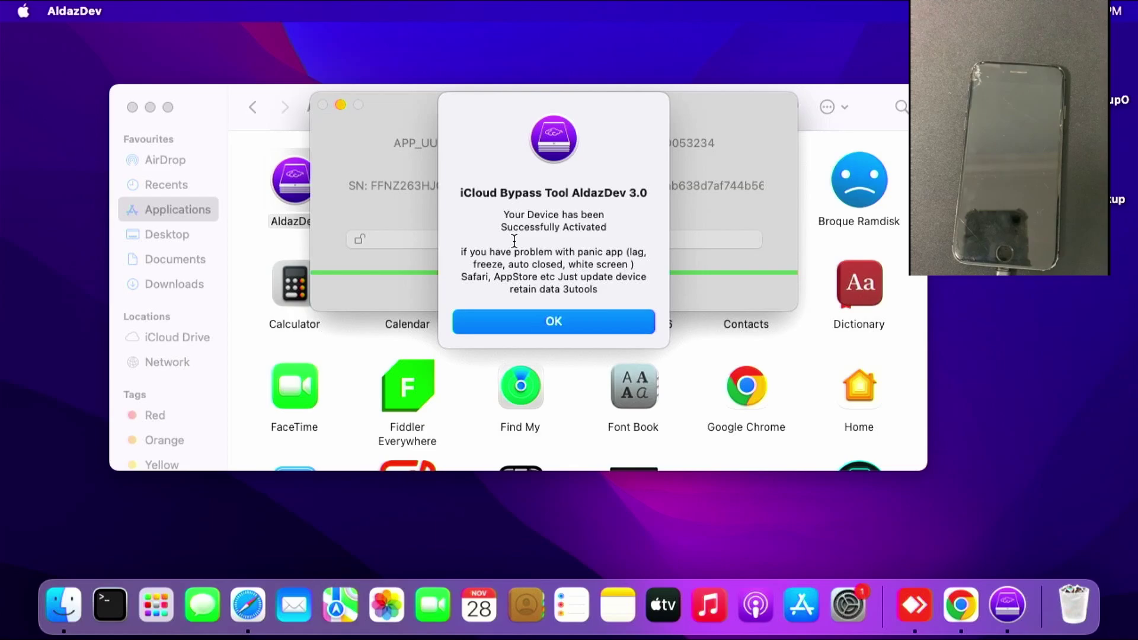
Dismiss the successful activation notice.
left_click(562, 327)
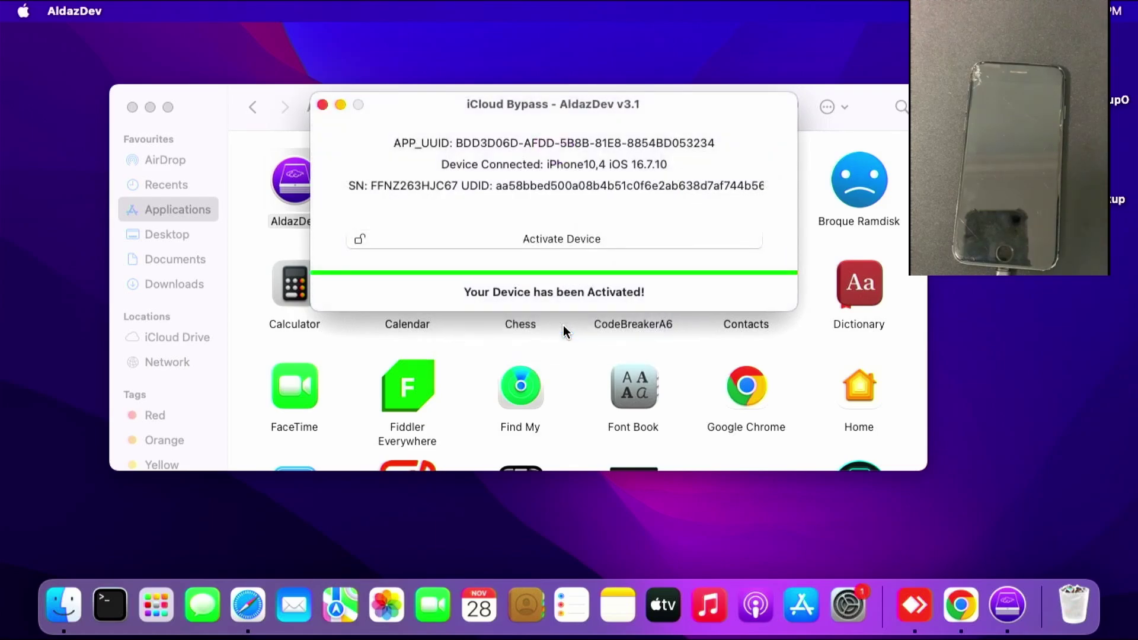